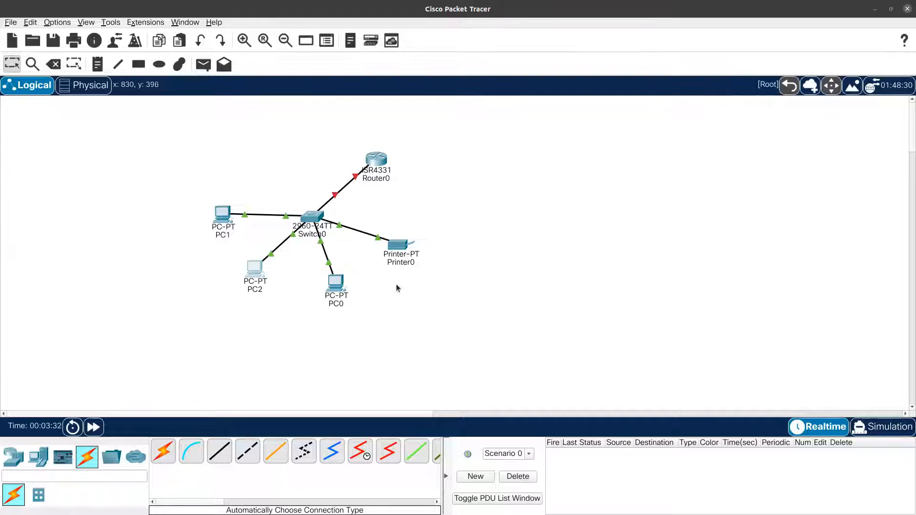
# Assign Printer0's FastEthernet0 interface the static IPv4 address 192.168.1.2 with subnet mask 255.255.255.0
pyautogui.click(399, 249)
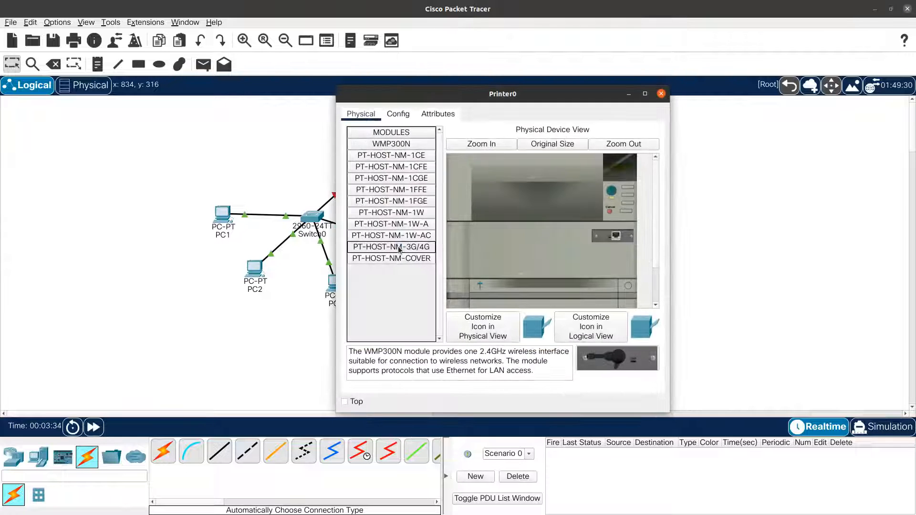
pyautogui.click(399, 114)
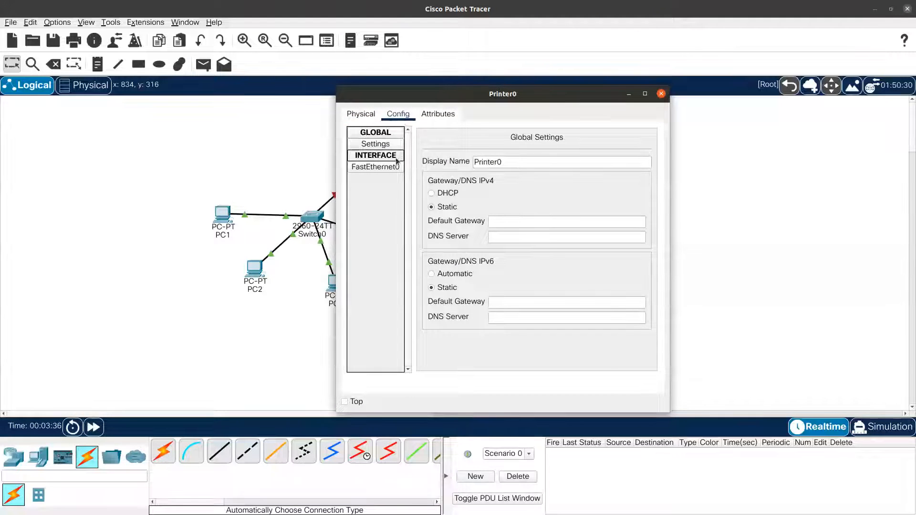
pyautogui.click(379, 170)
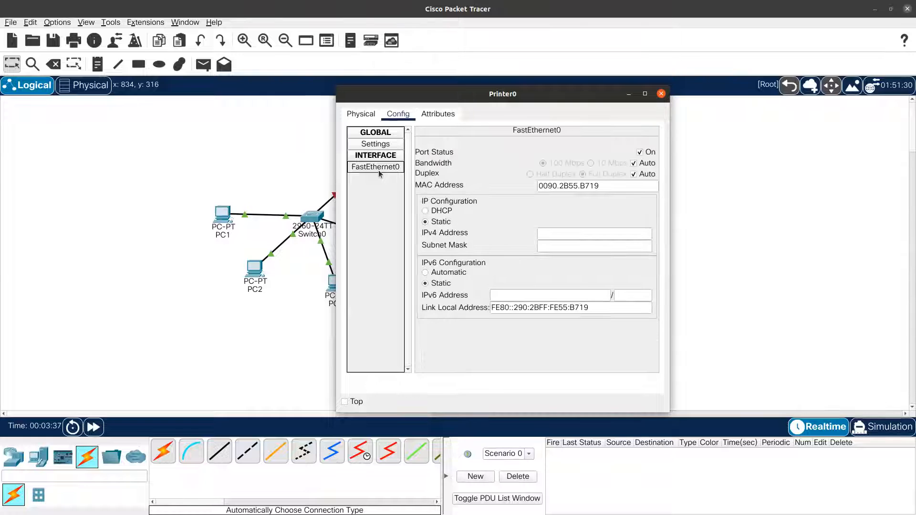
pyautogui.click(570, 232)
pyautogui.write('192')
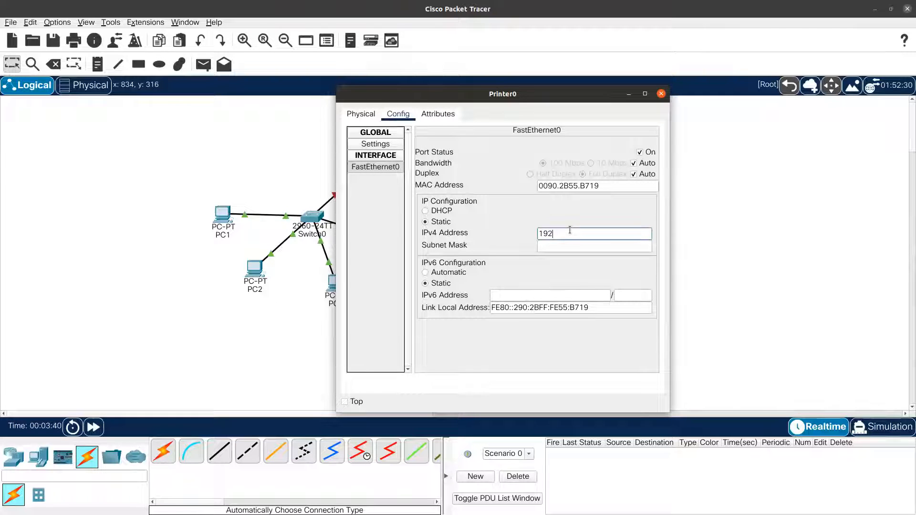
pyautogui.write('.168.1.2')
pyautogui.press('Tab')
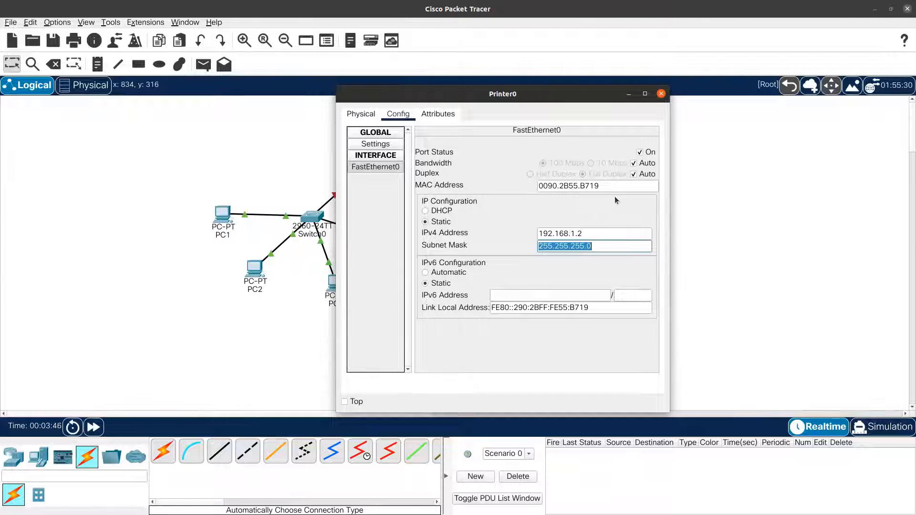
pyautogui.click(661, 94)
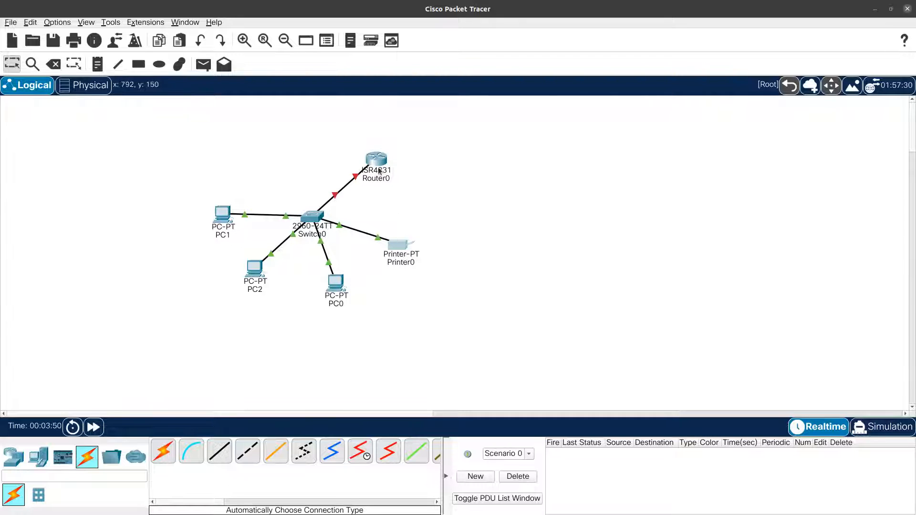
# Examine PC0's IP configuration without changing it
pyautogui.click(334, 286)
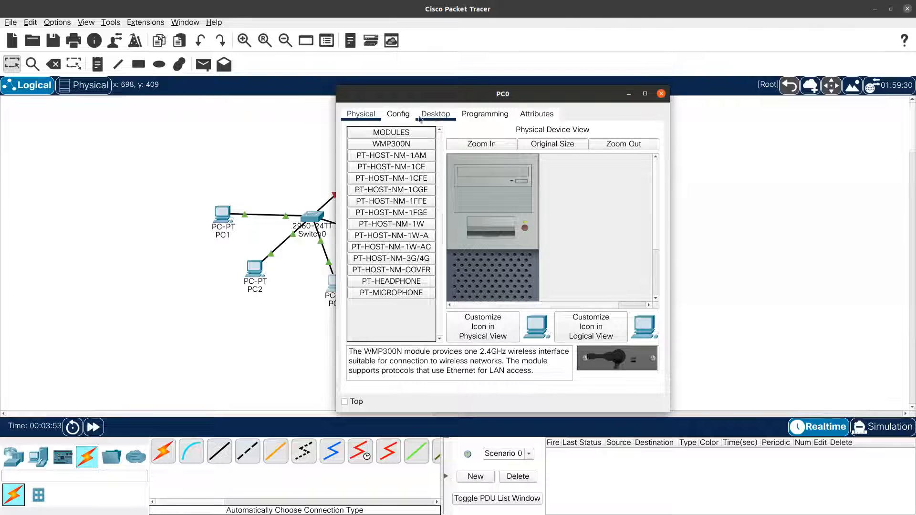
pyautogui.click(430, 115)
pyautogui.click(366, 160)
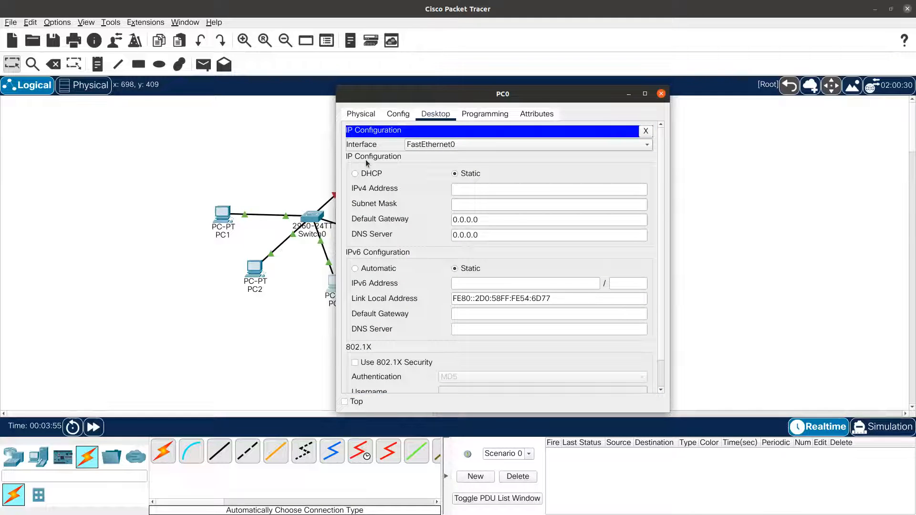
pyautogui.click(661, 94)
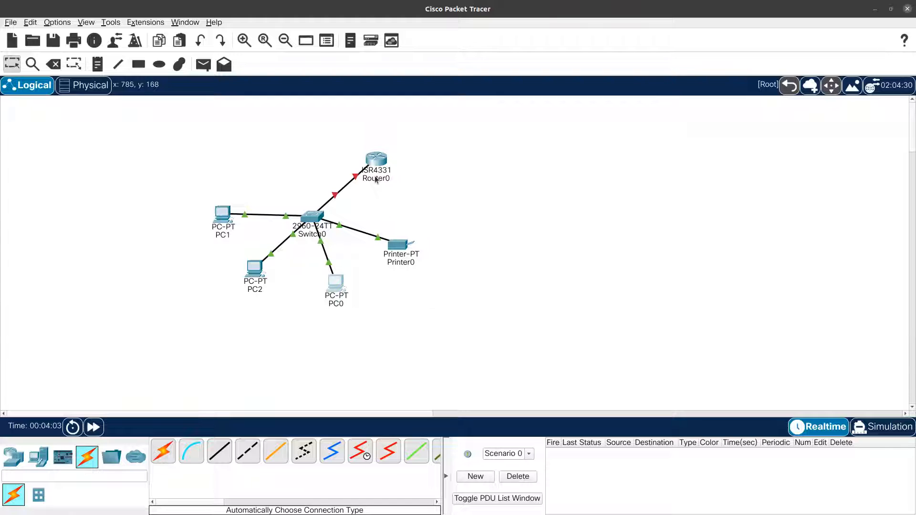
# Open Router0's command line and decline the initial configuration dialog with "no" to reach the router prompt
pyautogui.click(377, 160)
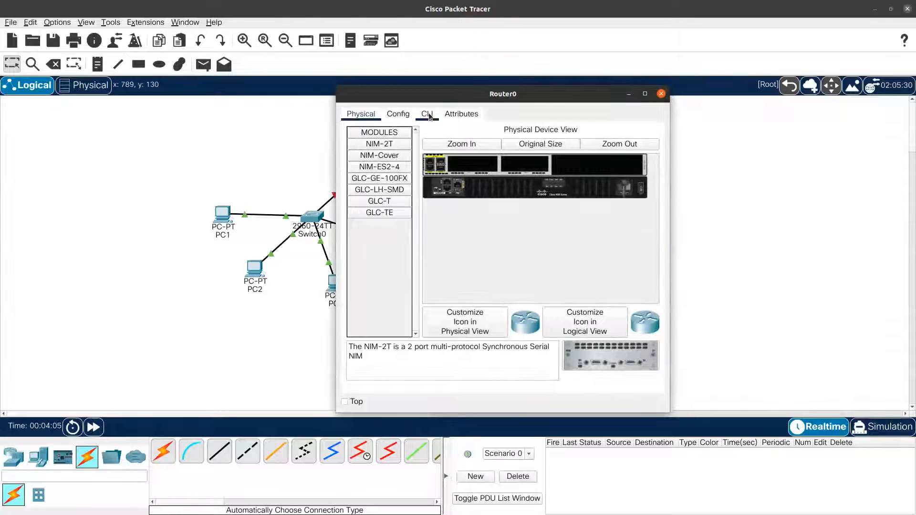
pyautogui.click(427, 114)
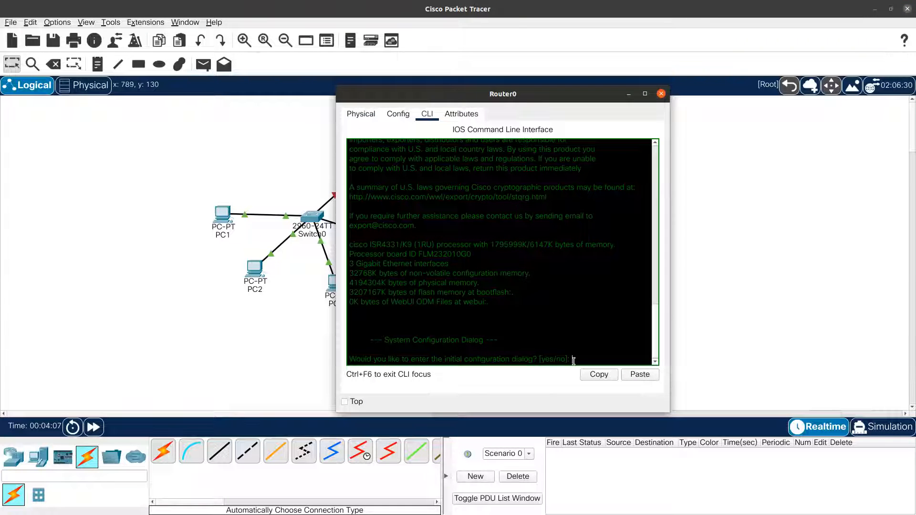
pyautogui.write('no')
pyautogui.press('Return')
pyautogui.press('Return')
pyautogui.press('Return')
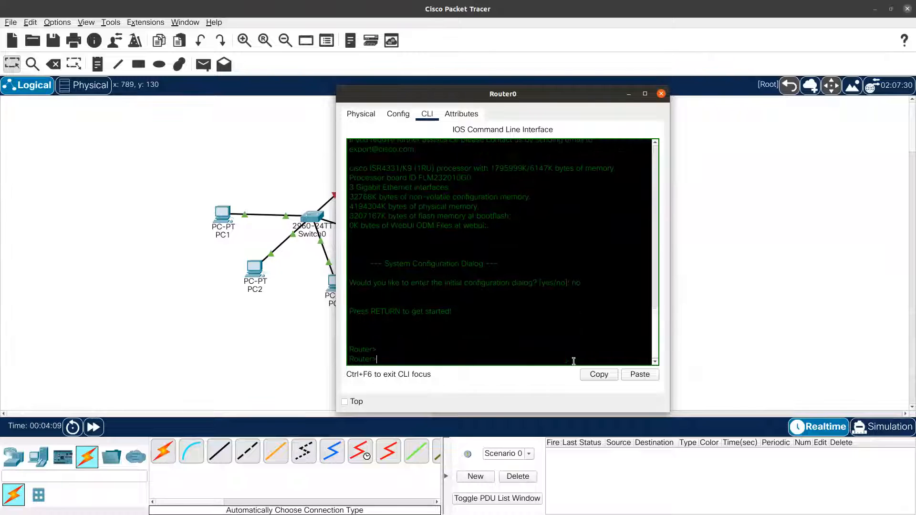
# Enter privileged mode on Router0 with "enable" and start global configuration with "configure terminal"
pyautogui.write('enavbke')
pyautogui.press('BackSpace')
pyautogui.press('BackSpace')
pyautogui.press('BackSpace')
pyautogui.press('BackSpace')
pyautogui.write('ble')
pyautogui.press('Return')
pyautogui.write('conf')
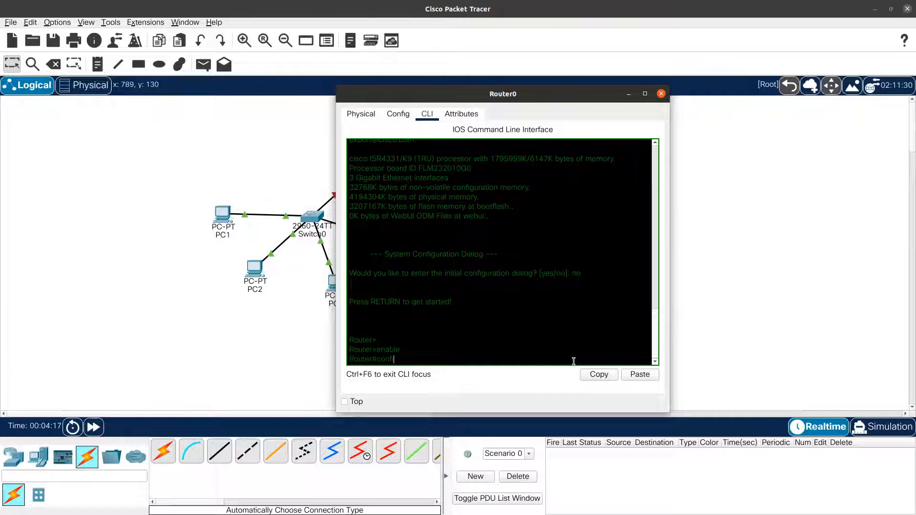
pyautogui.write('igure ter')
pyautogui.press('Tab')
pyautogui.press('Return')
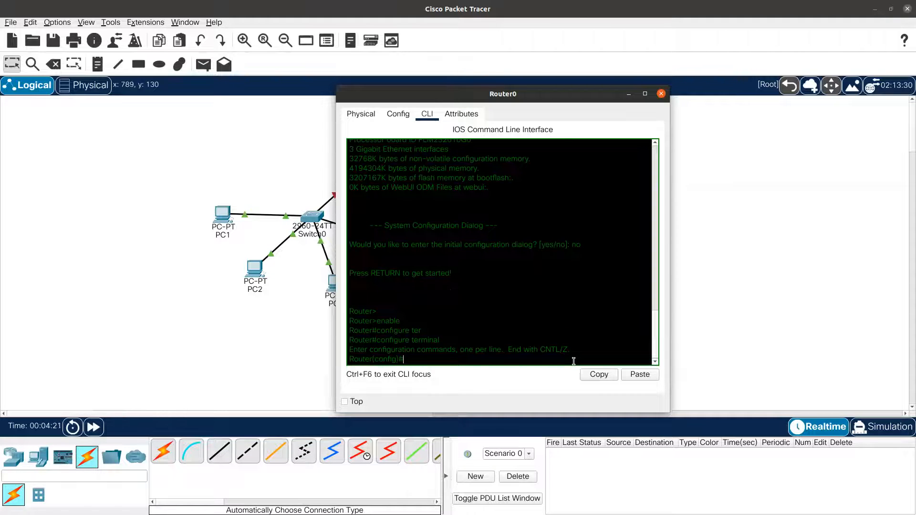
# Enter interface configuration for gigabitEthernet 0/0/0 on Router0
pyautogui.write('inface')
pyautogui.press('BackSpace')
pyautogui.press('BackSpace')
pyautogui.press('BackSpace')
pyautogui.press('BackSpace')
pyautogui.press('BackSpace')
pyautogui.write('terface gig')
pyautogui.press('Tab')
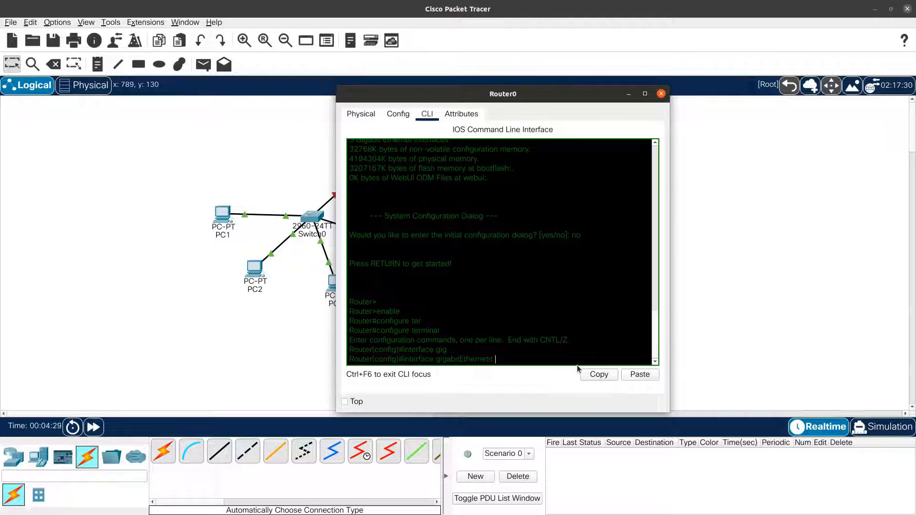
pyautogui.write('0/0/0')
pyautogui.press('Return')
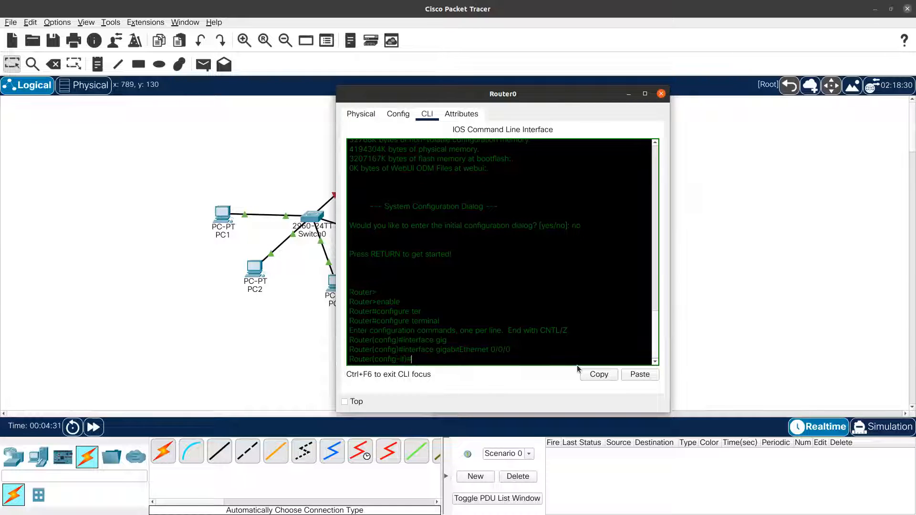
# Check in the topology which ports connect Router0 and Switch0, and return to the router's command line
pyautogui.click(629, 94)
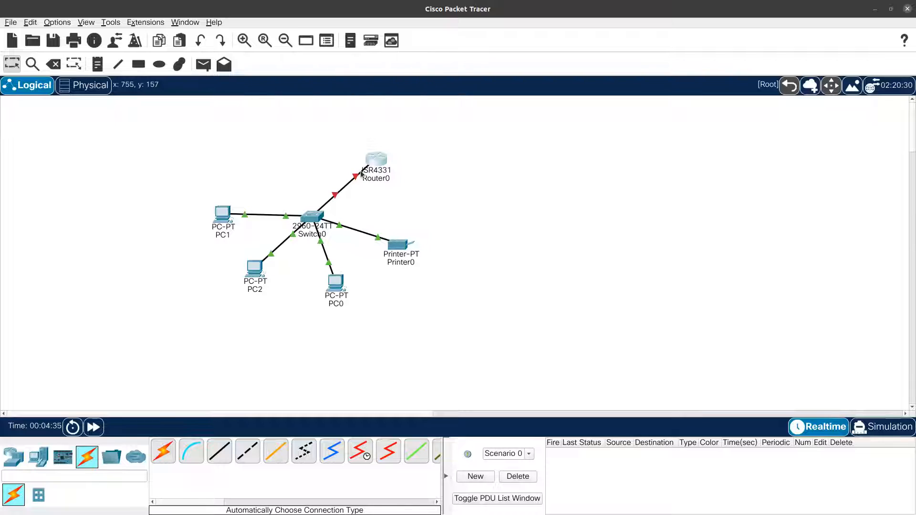
pyautogui.click(362, 171)
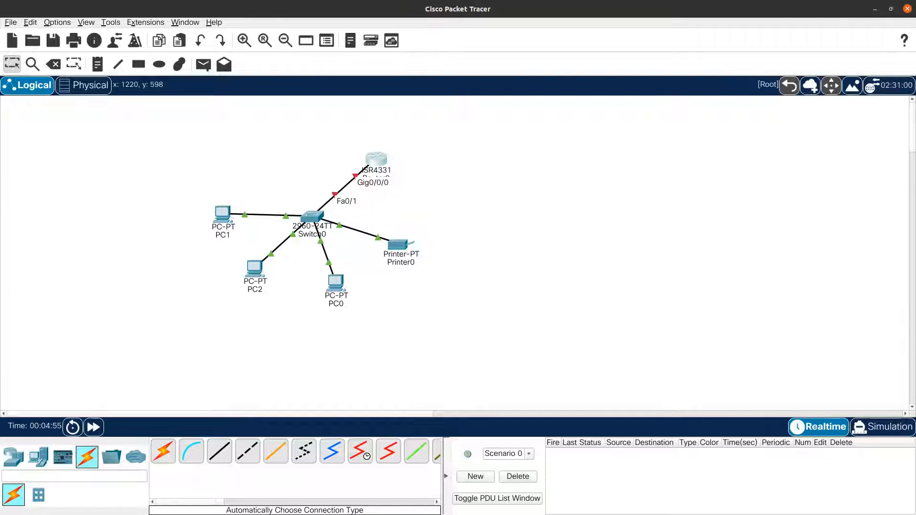
pyautogui.hotkey('alt', 'Tab')
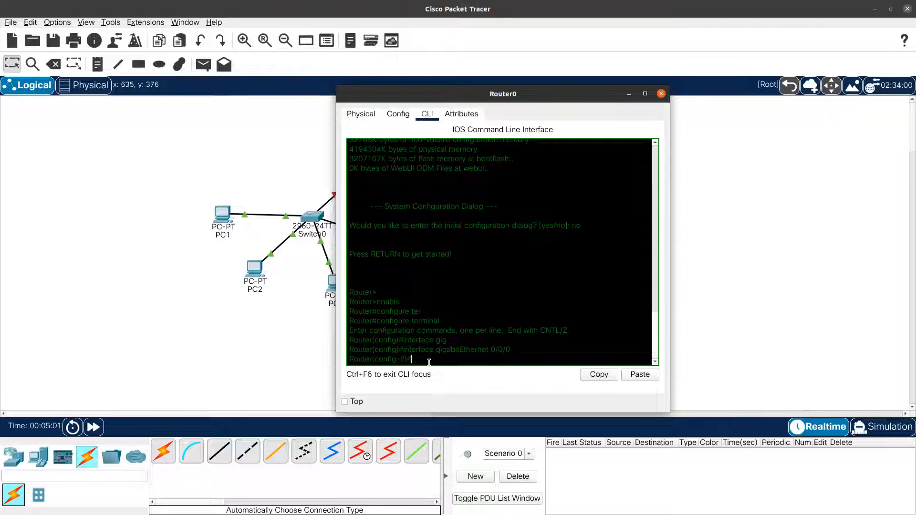
# Assign the router interface IP address 192.168.1.1 with mask 255.255.255.0, enable it with "no shutdown", and exit interface configuration
pyautogui.write('ip address 192.168.1.1 255.255.255.0')
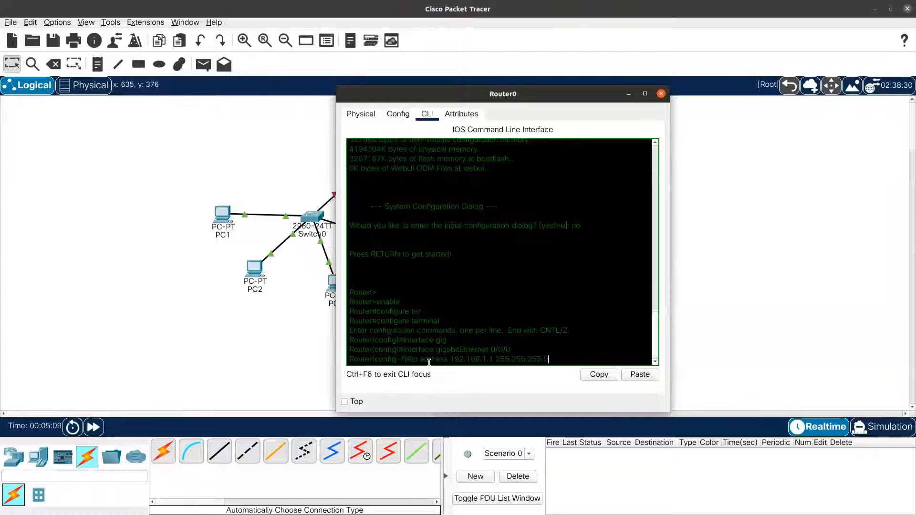
pyautogui.press('Return')
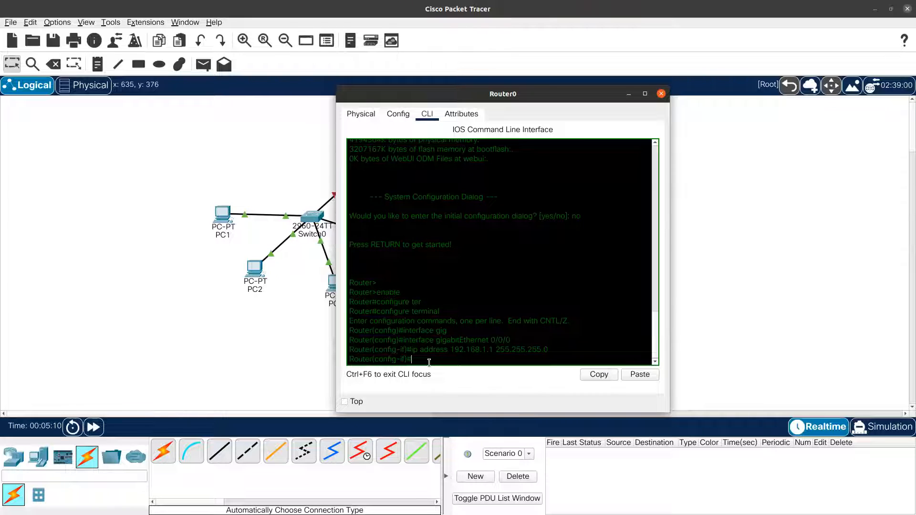
pyautogui.write('no shutdown')
pyautogui.press('Return')
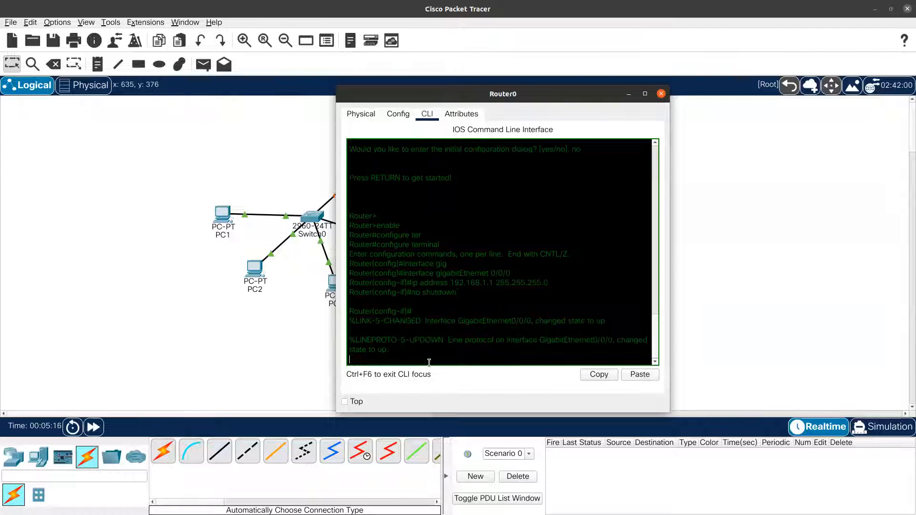
pyautogui.press('Return')
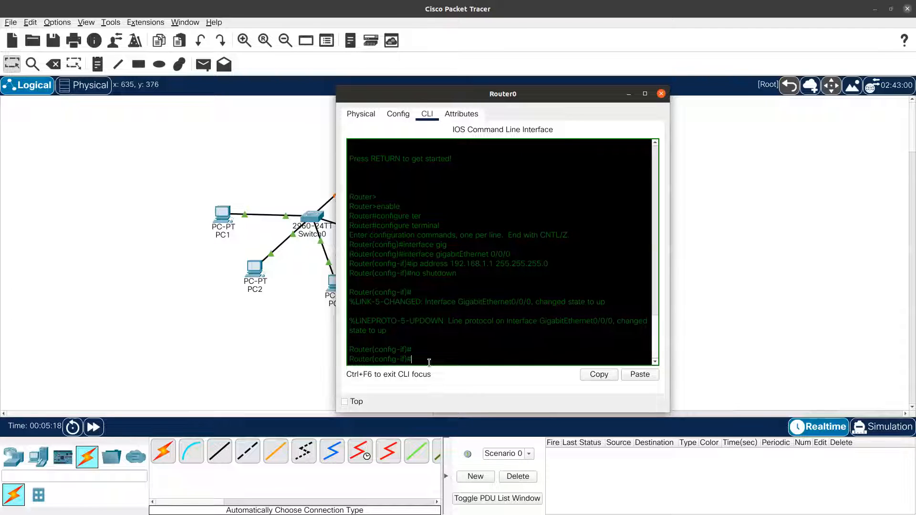
pyautogui.write('exit')
pyautogui.press('Return')
pyautogui.press('Return')
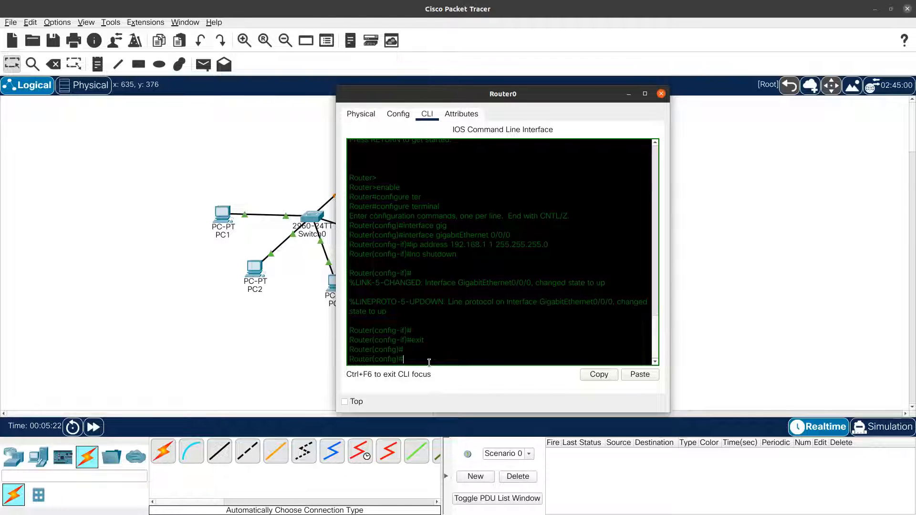
# Create a DHCP pool named NICE_LAN on Router0
pyautogui.write('ip dhh')
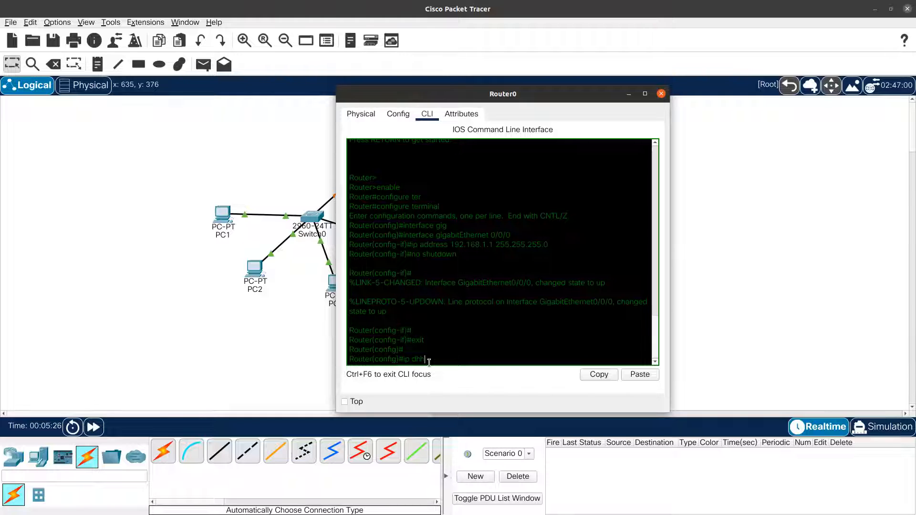
pyautogui.press('BackSpace')
pyautogui.write('cp pool N')
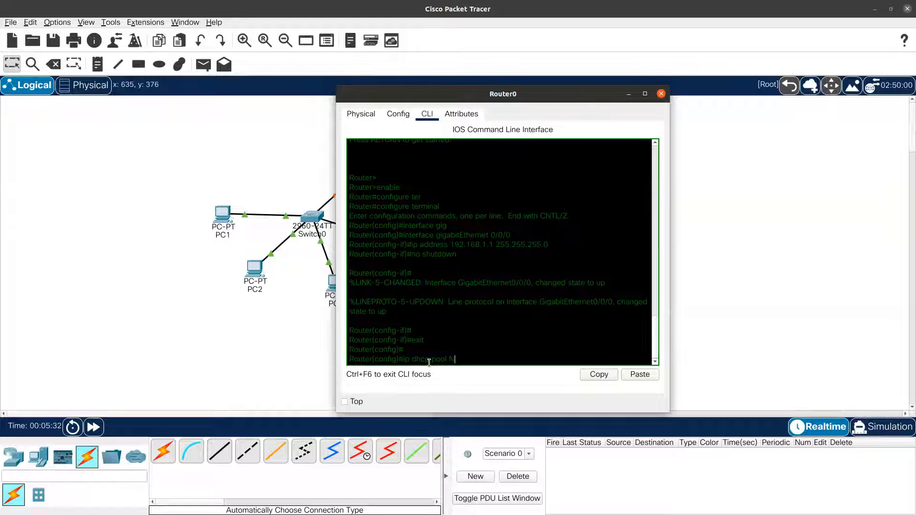
pyautogui.write('ICE_LAN')
pyautogui.press('Return')
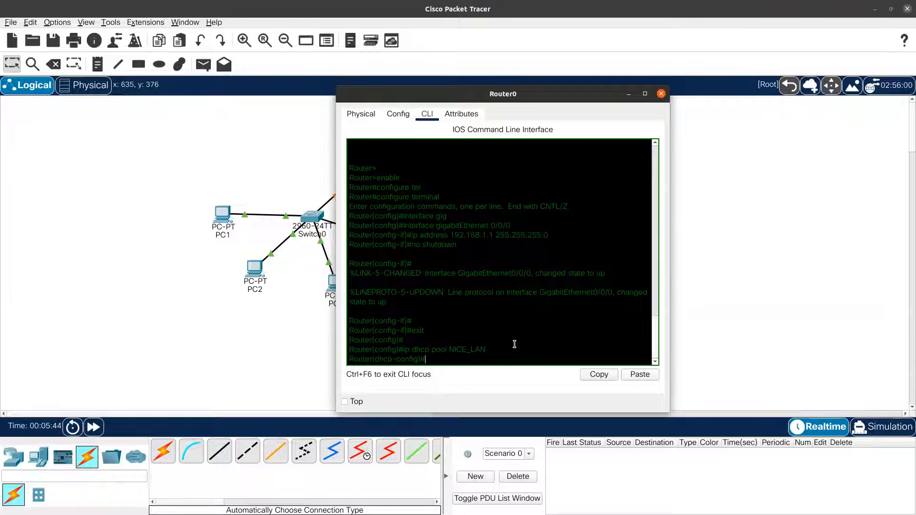
# Set the NICE_LAN pool's network to 192.168.1.0 255.255.255.0 and its default router to 192.168.1.1
pyautogui.write('network 192.')
pyautogui.press('BackSpace')
pyautogui.write('.168')
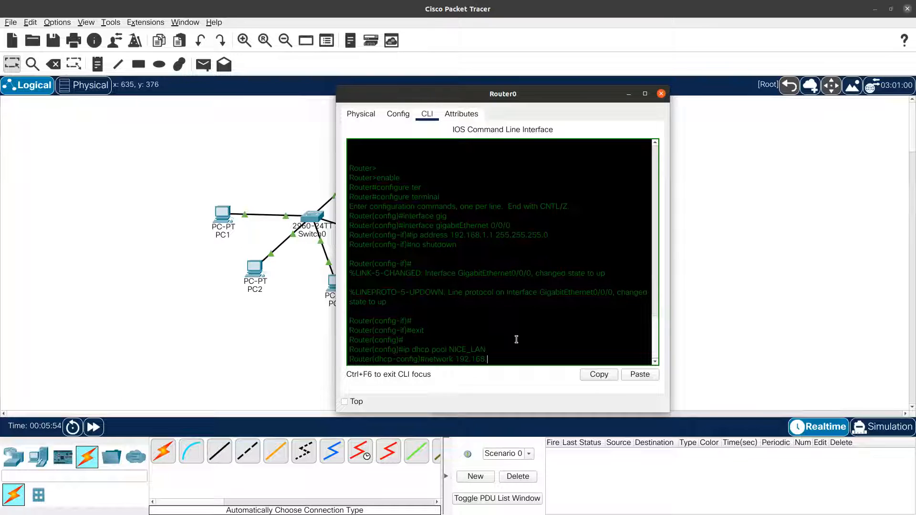
pyautogui.write(' 1.0 255.2')
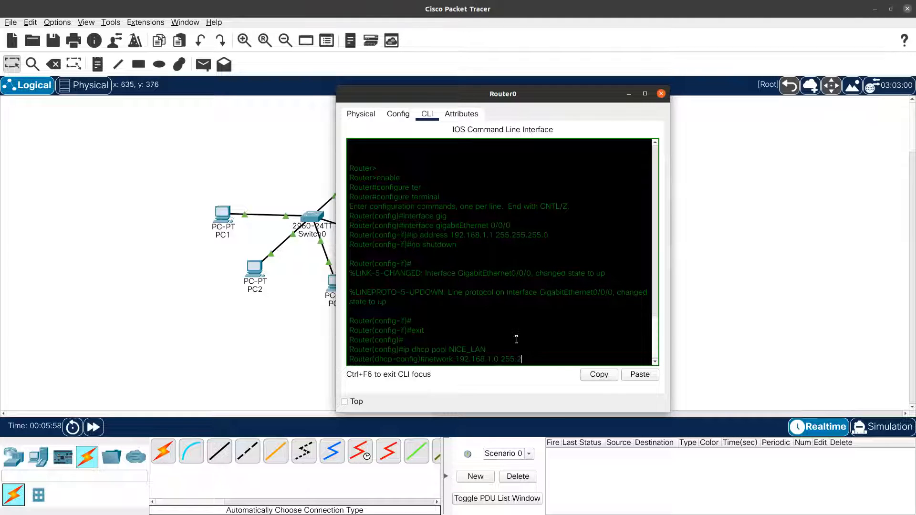
pyautogui.write('55.255.0')
pyautogui.press('Return')
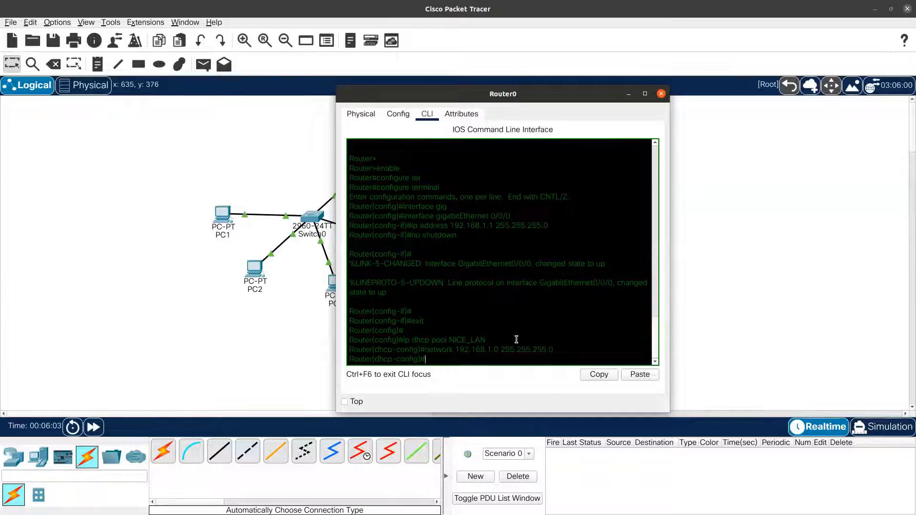
pyautogui.write('default-router 192.168.1')
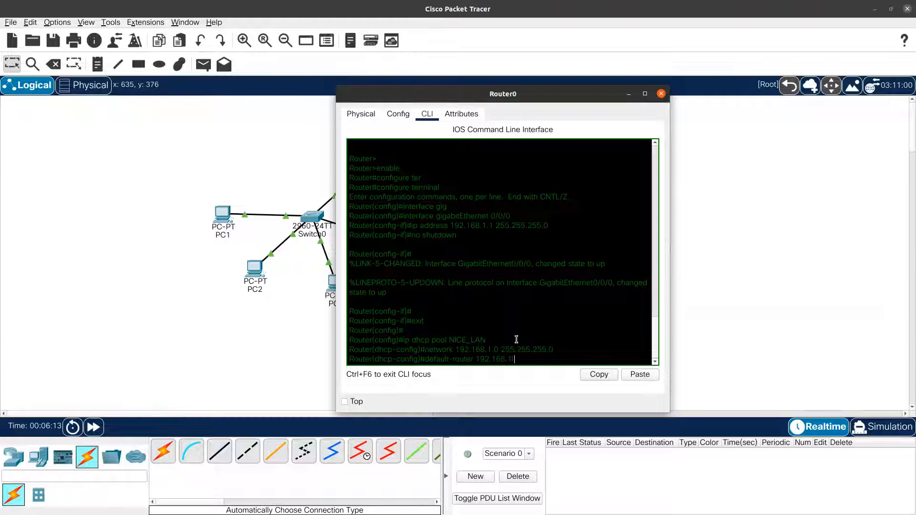
pyautogui.write('.1')
pyautogui.press('Return')
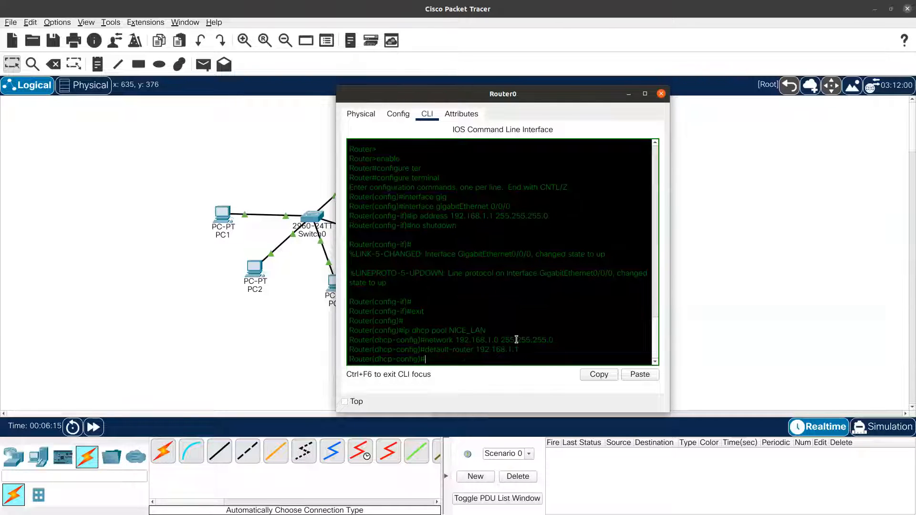
# Exclude the addresses 192.168.1.1 to 192.168.1.10 from DHCP assignment and close Router0's window
pyautogui.write('ip dhcp exce')
pyautogui.press('BackSpace')
pyautogui.press('BackSpace')
pyautogui.press('BackSpace')
pyautogui.press('BackSpace')
pyautogui.write('luded-address ')
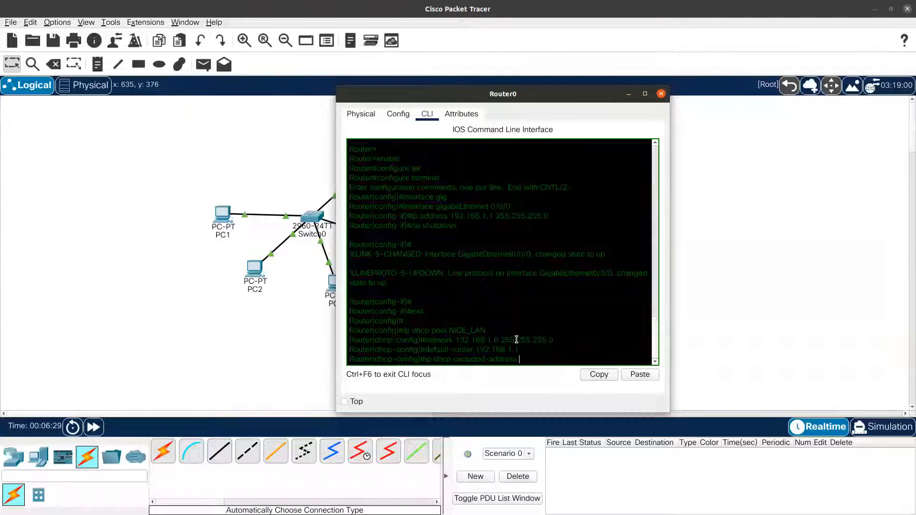
pyautogui.write('192.168.1.1 192.168.1.10')
pyautogui.press('Return')
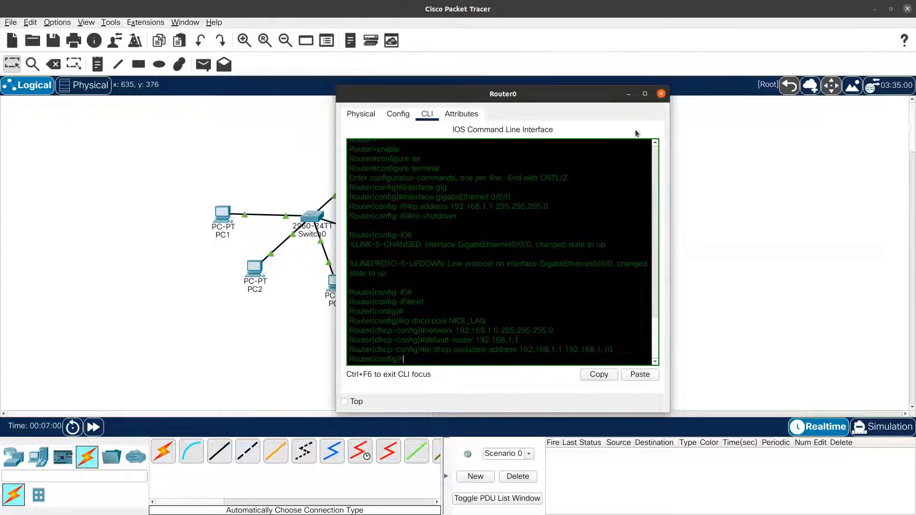
pyautogui.click(661, 94)
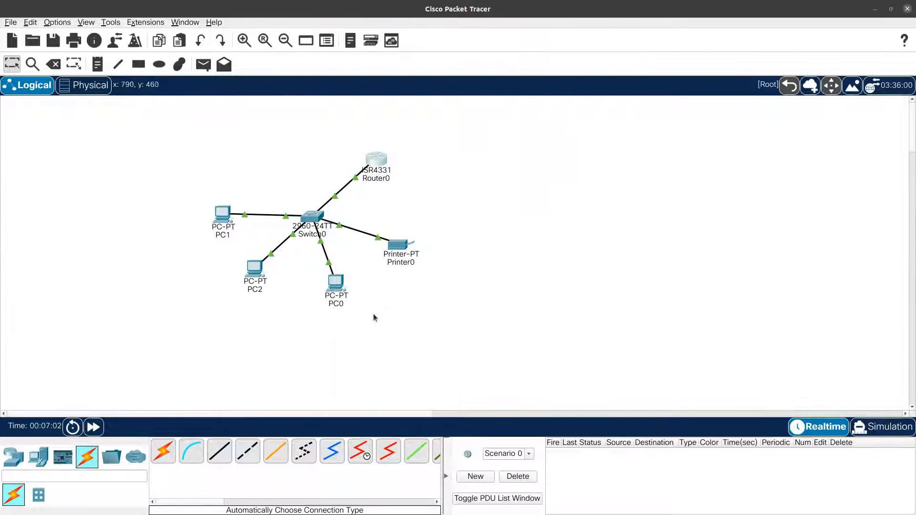
# Switch PC0's IPv4 configuration on FastEthernet0 to DHCP and close PC0's window
pyautogui.click(336, 291)
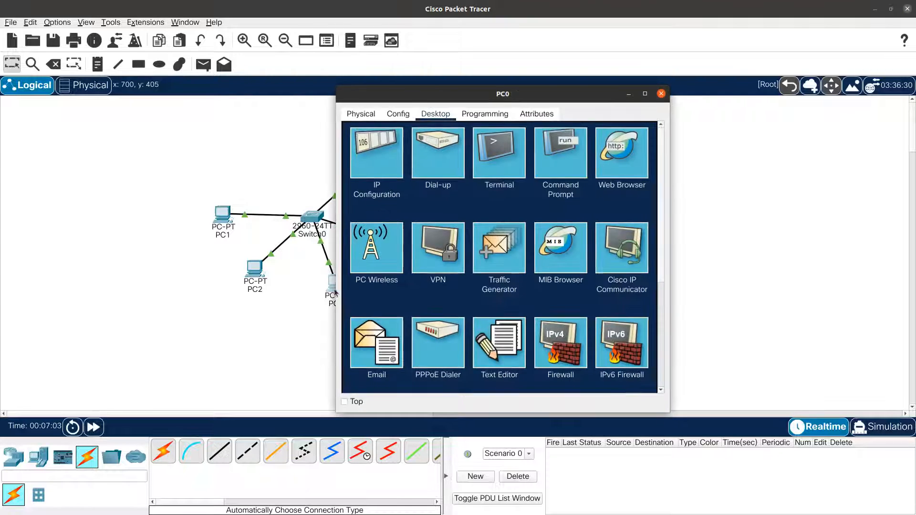
pyautogui.click(388, 151)
pyautogui.click(355, 174)
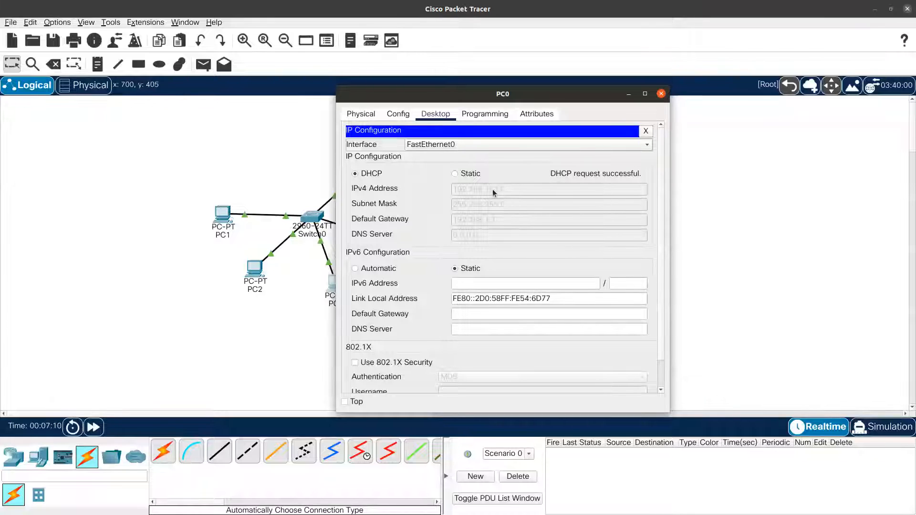
pyautogui.click(661, 94)
# Switch PC2's IPv4 configuration on FastEthernet0 from static to DHCP and close PC2's window
pyautogui.click(257, 269)
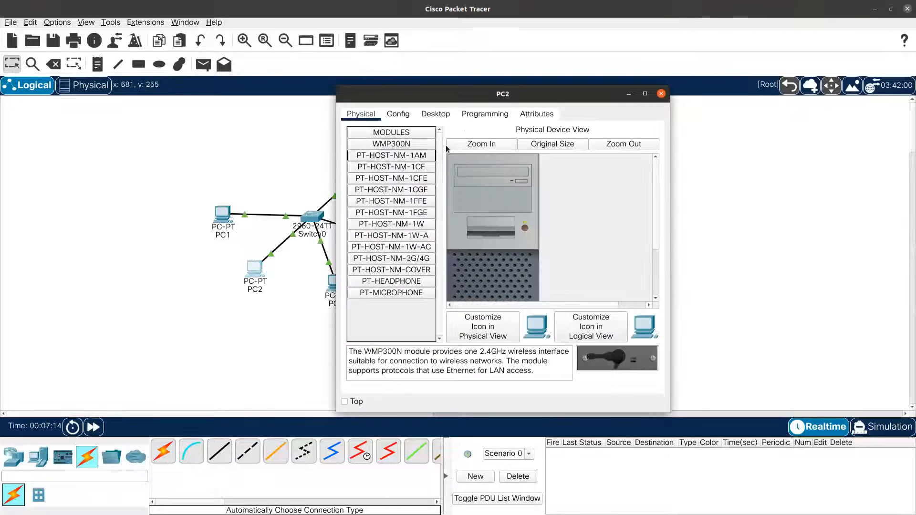
pyautogui.click(435, 113)
pyautogui.click(382, 147)
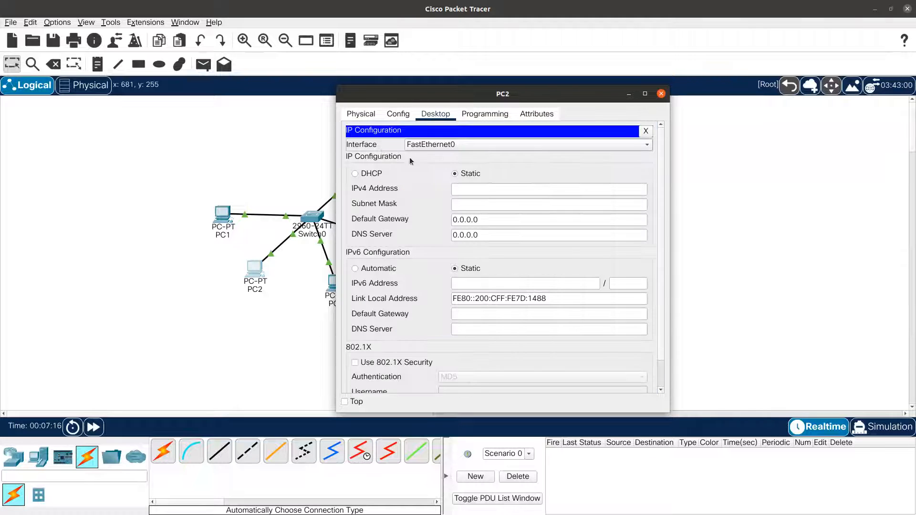
pyautogui.click(354, 174)
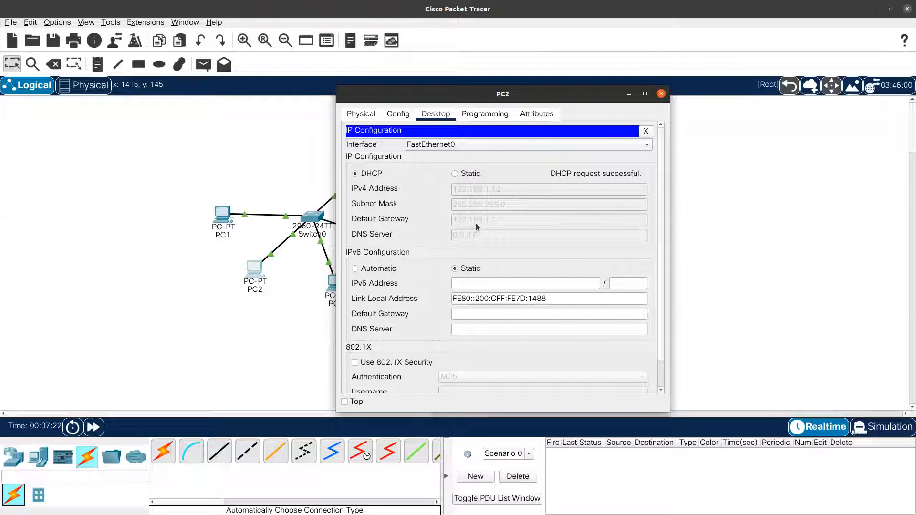
pyautogui.click(661, 93)
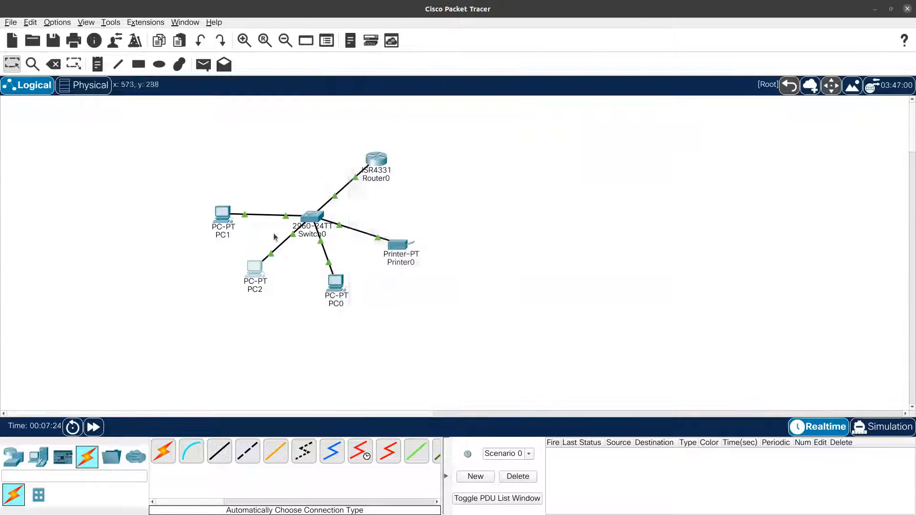
# Open PC1's IP configuration and set its FastEthernet0 IPv4 addressing to DHCP
pyautogui.click(221, 225)
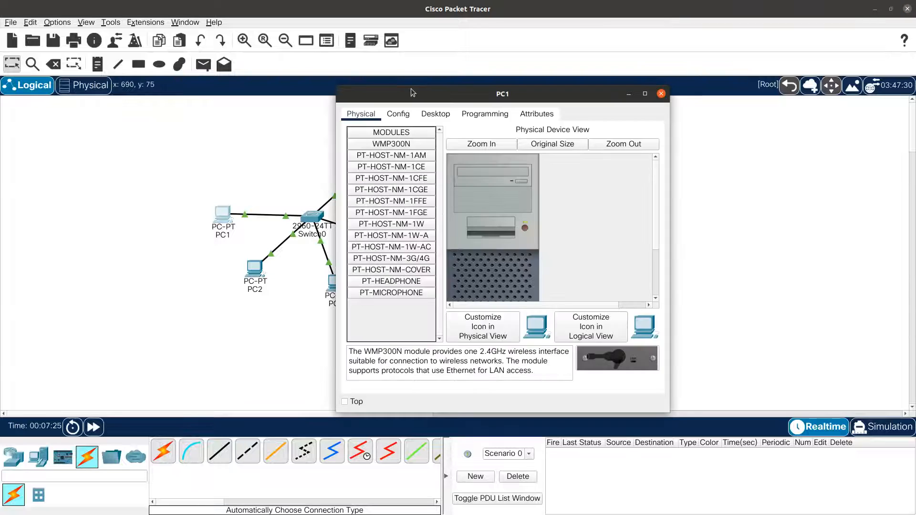
pyautogui.click(435, 113)
pyautogui.click(385, 158)
pyautogui.click(365, 174)
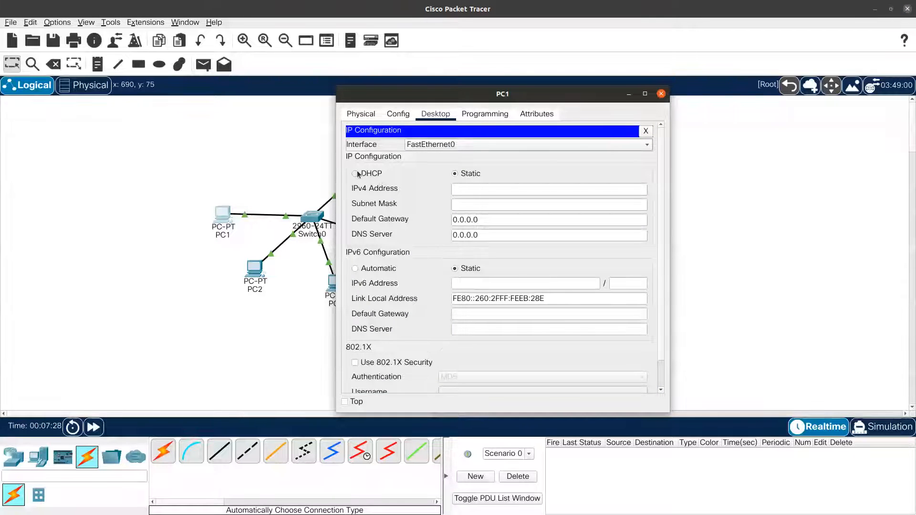